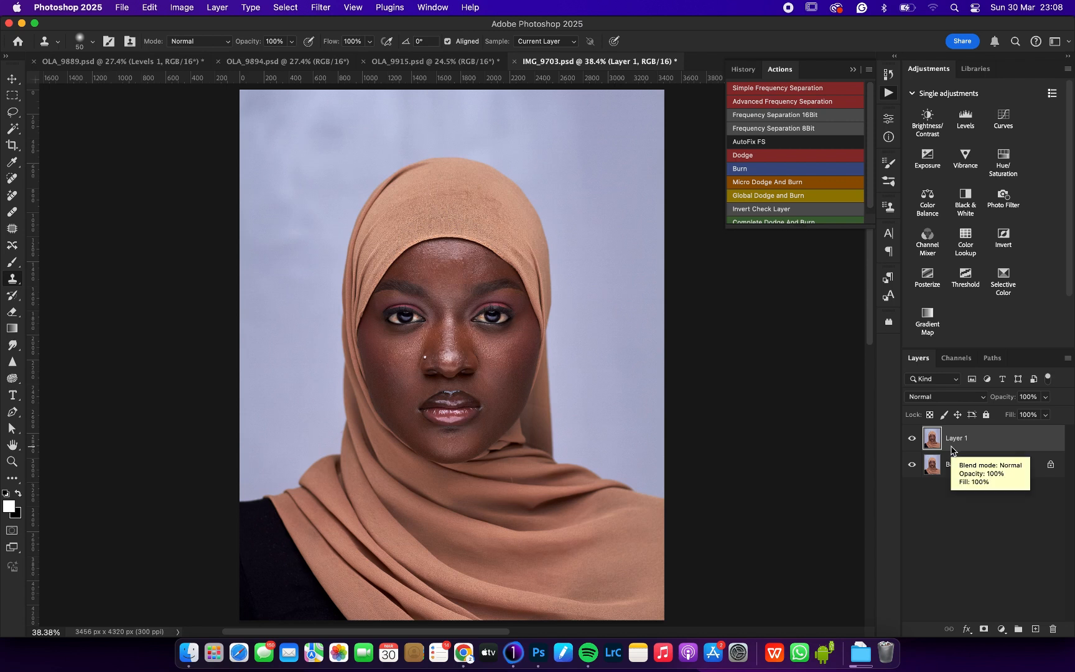
Step: Duplicate Layer 1 twice, make Layer 1 copy the active layer and hide Layer 1 copy 2
{"action": "key", "text": "super+j"}
{"action": "key", "text": "super+j"}
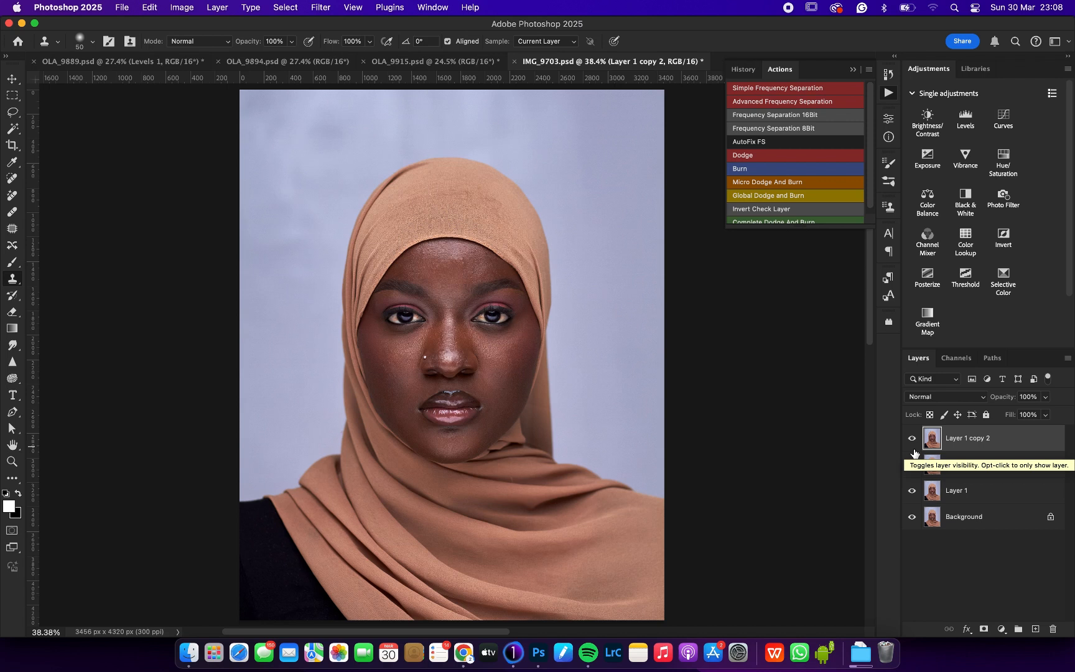
{"action": "left_click", "coordinate": [958, 463]}
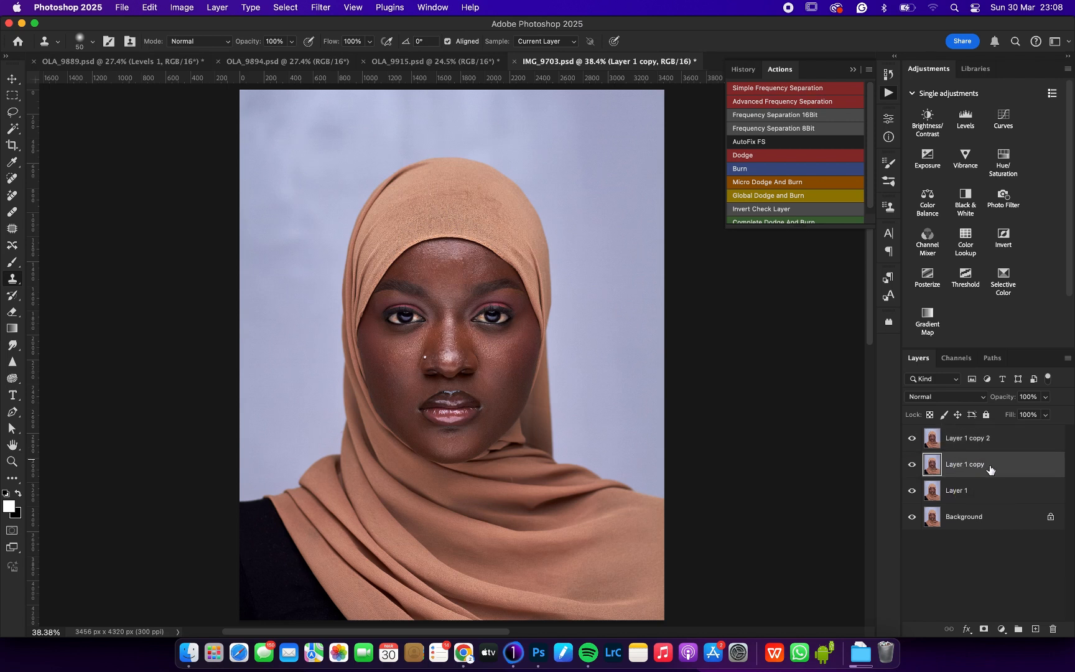
{"action": "left_click", "coordinate": [913, 439]}
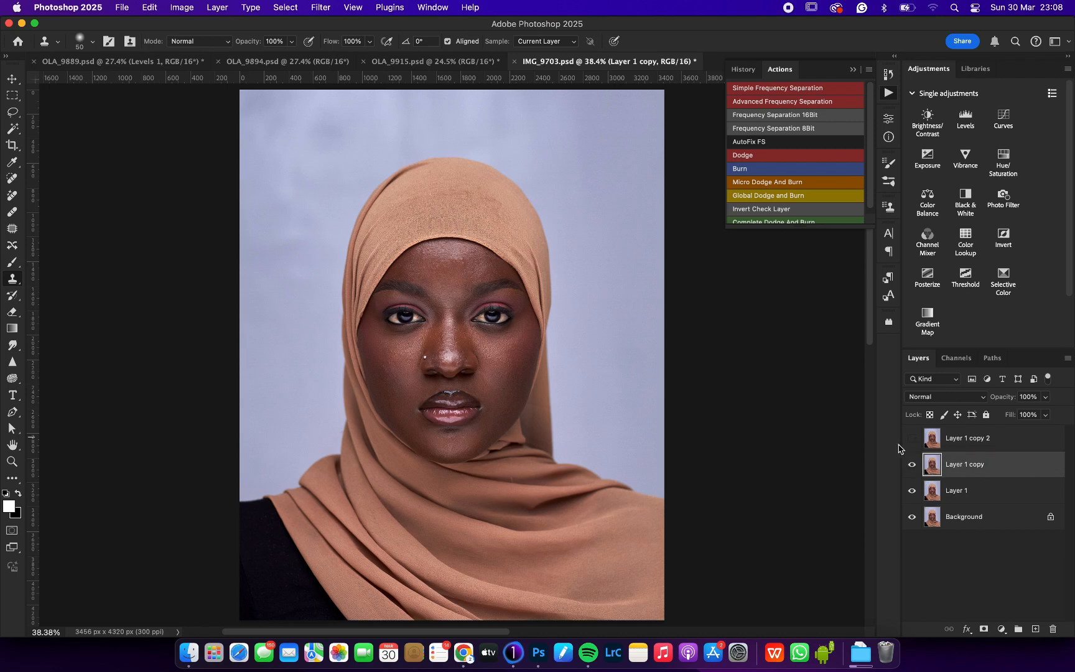
Step: Apply a Gaussian Blur with an 8.0-pixel radius to Layer 1 copy
{"action": "left_click", "coordinate": [323, 7]}
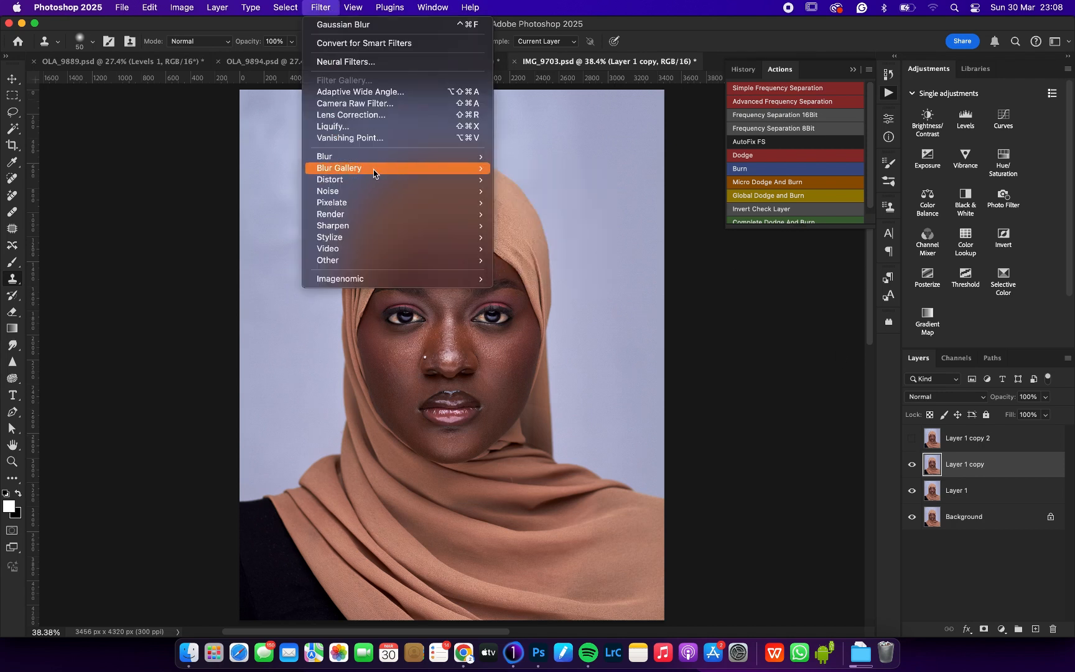
{"action": "mouse_move", "coordinate": [397, 163]}
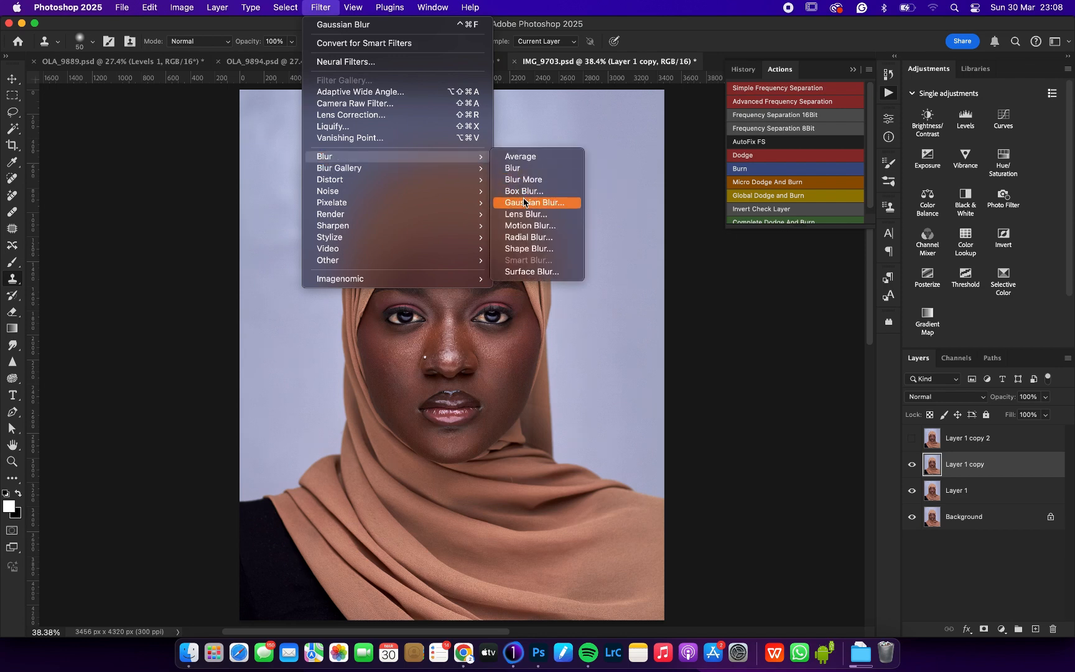
{"action": "left_click", "coordinate": [523, 201]}
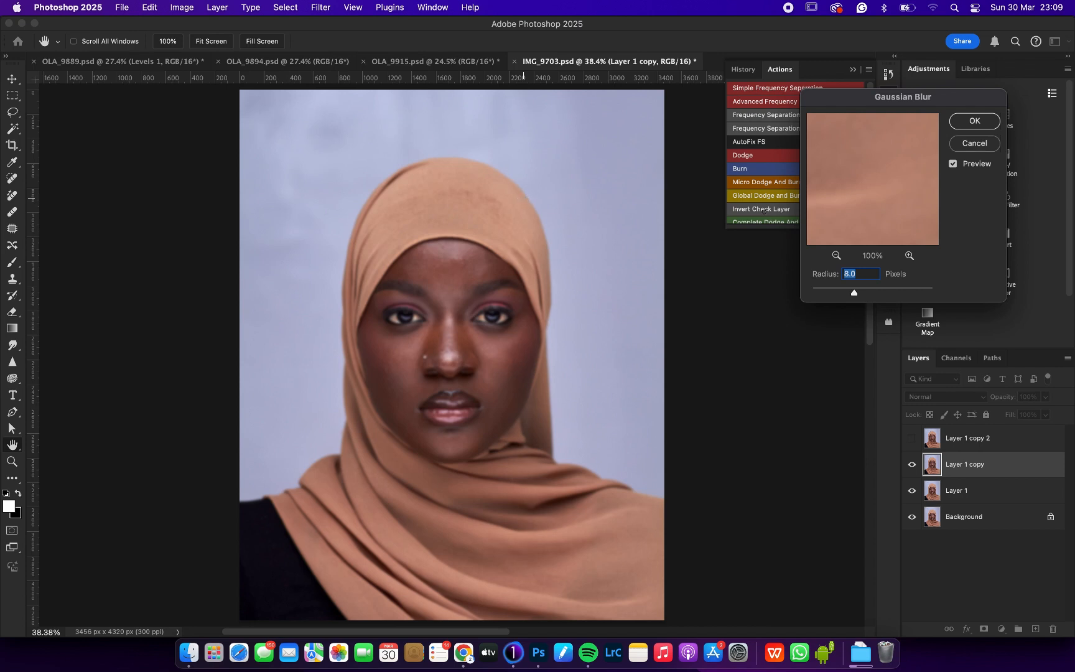
{"action": "key", "text": "Return"}
{"action": "key", "text": "s"}
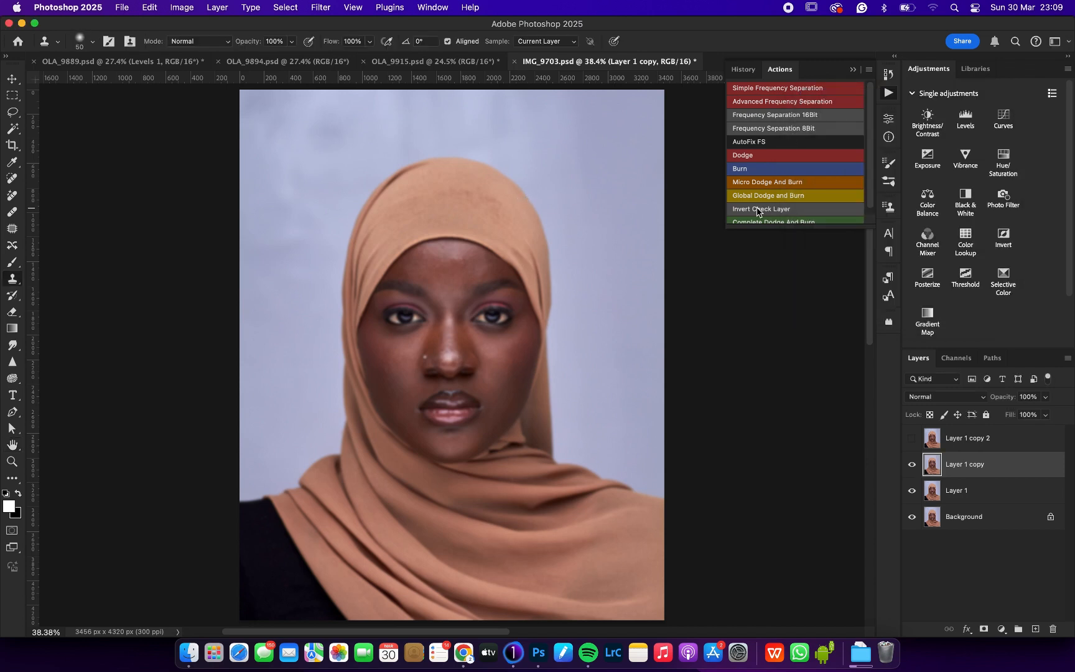
Step: Show Layer 1 copy 2 and run Apply Image on it with Layer 1 copy as source layer and Subtract blending, scale 2, offset 128
{"action": "left_click", "coordinate": [912, 440]}
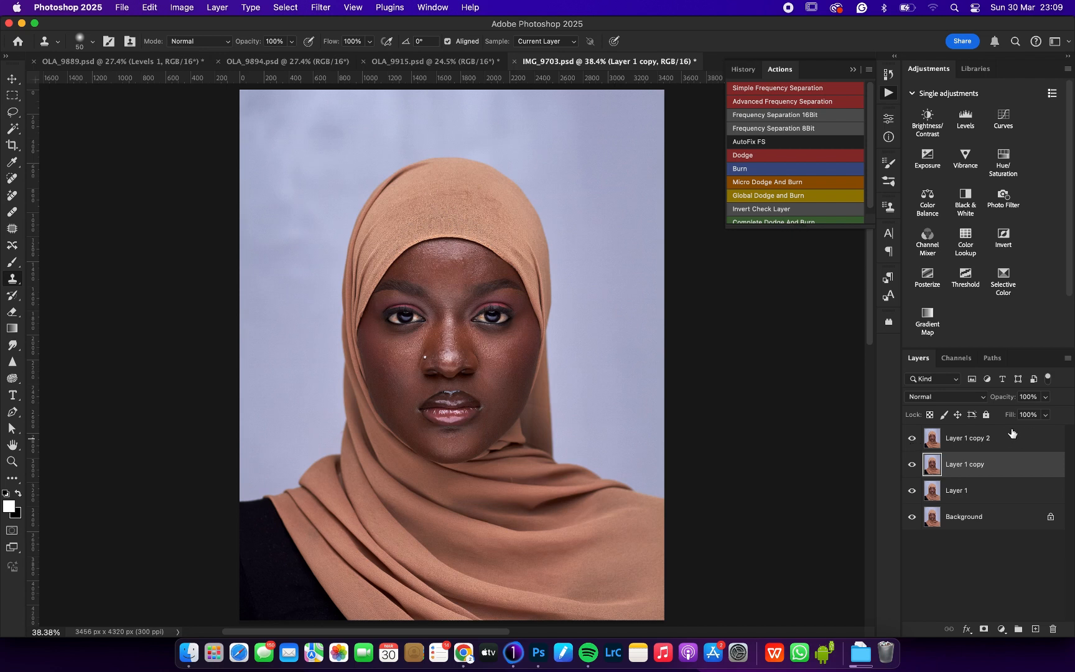
{"action": "left_click", "coordinate": [974, 438]}
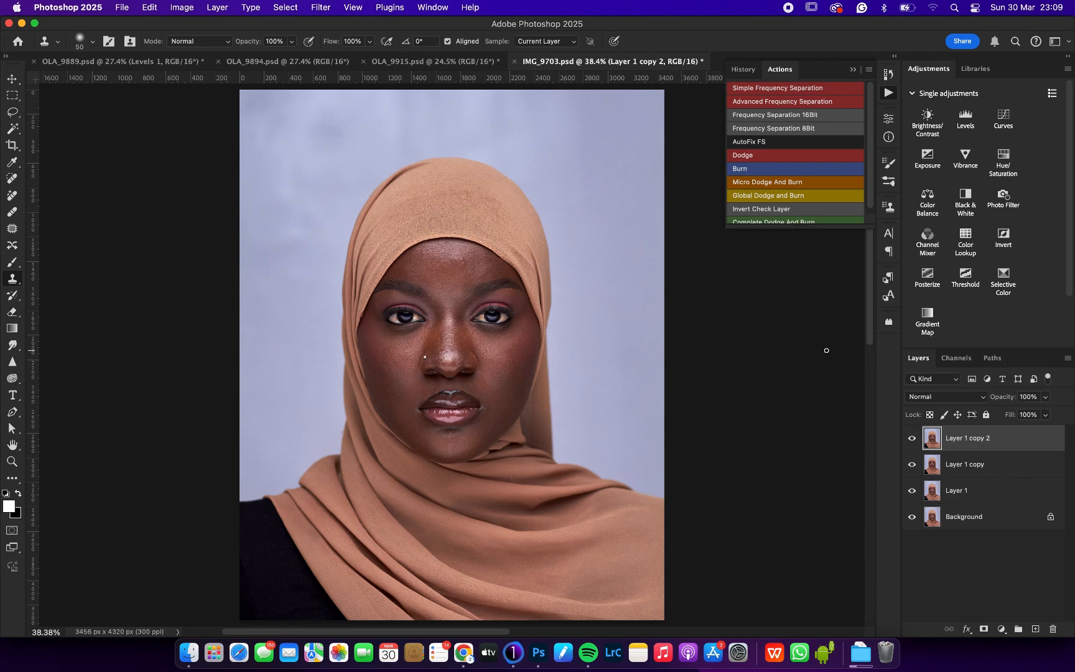
{"action": "left_click", "coordinate": [151, 7]}
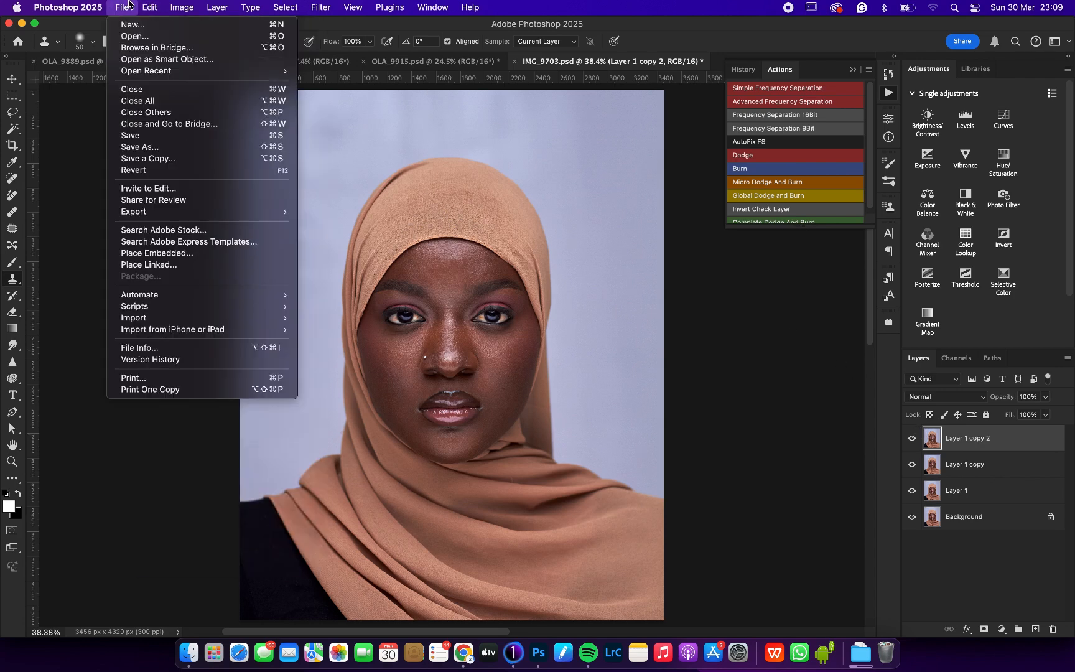
{"action": "mouse_move", "coordinate": [182, 8]}
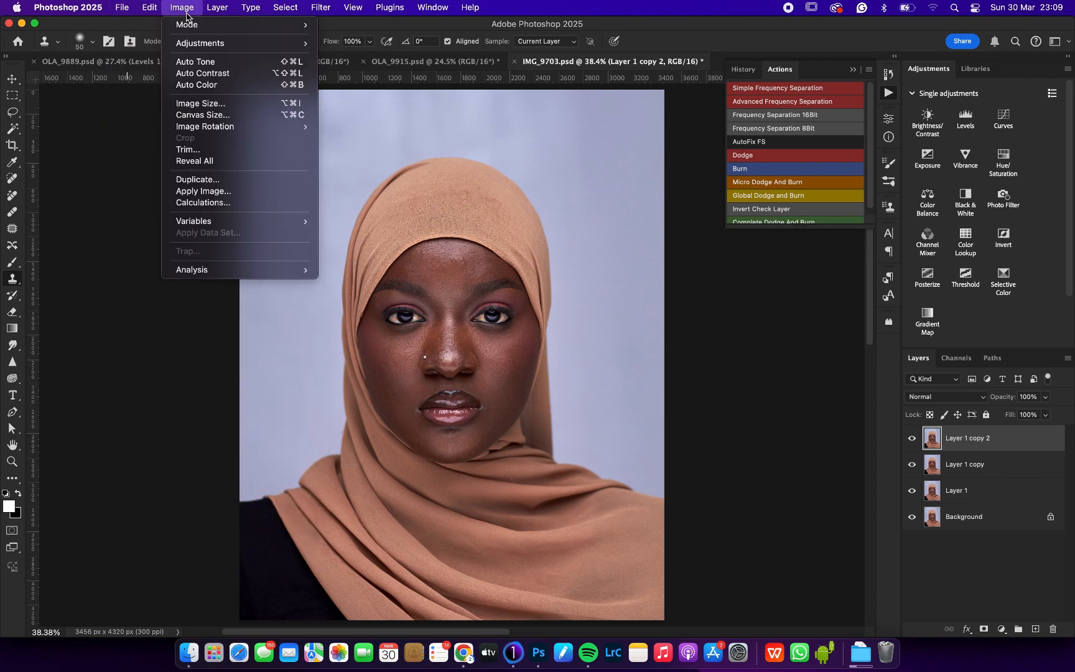
{"action": "left_click", "coordinate": [204, 191]}
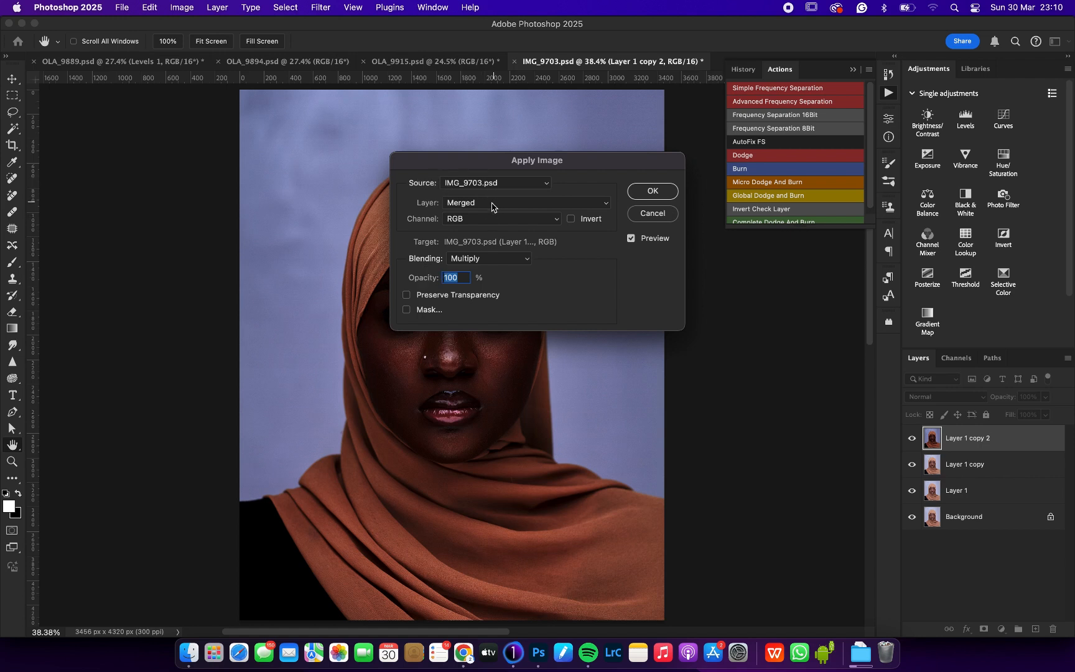
{"action": "left_click", "coordinate": [460, 202]}
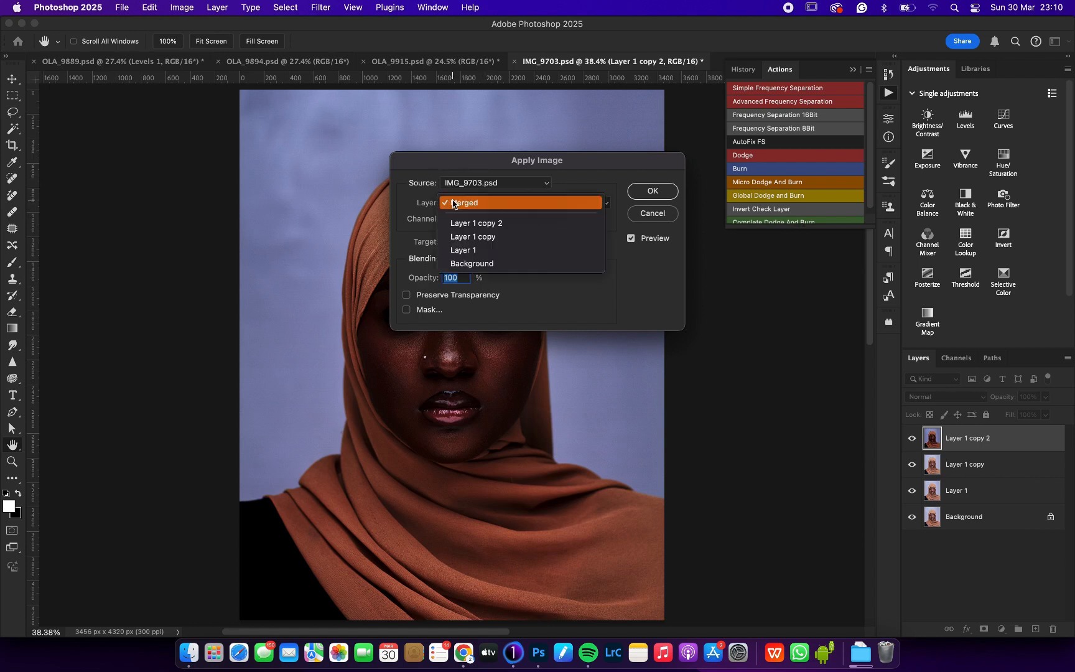
{"action": "left_click", "coordinate": [465, 236]}
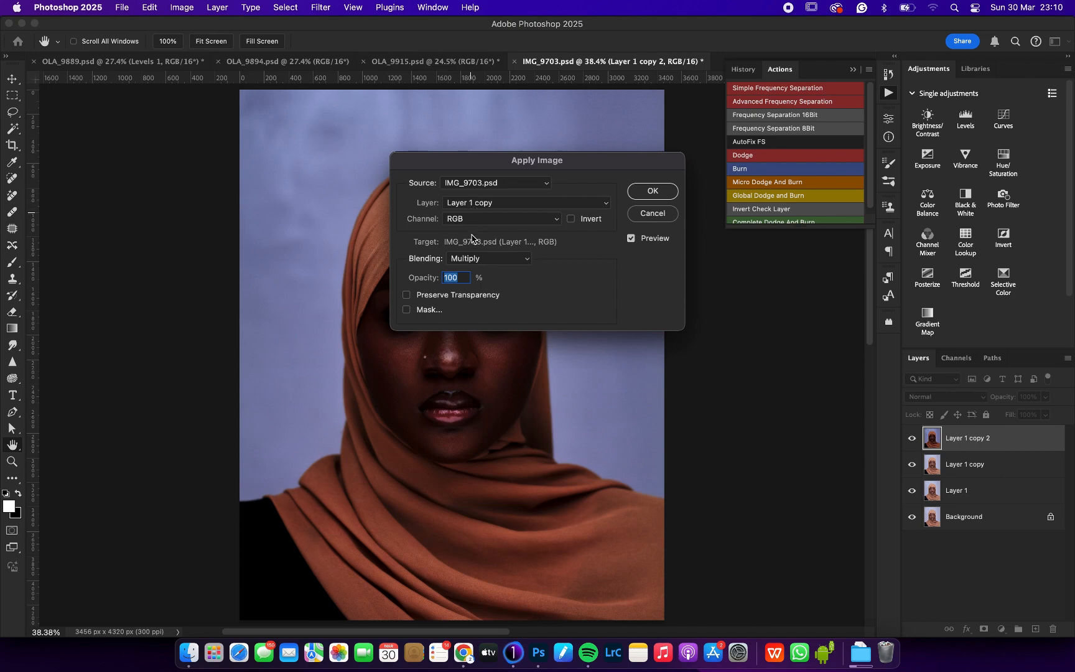
{"action": "left_click", "coordinate": [471, 258]}
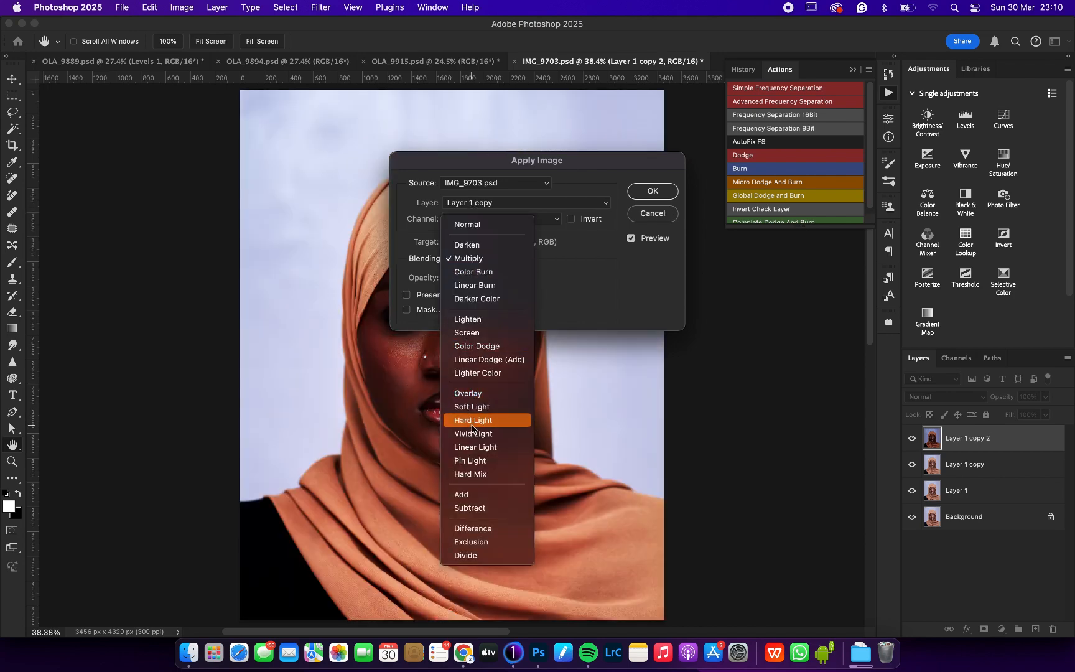
{"action": "left_click", "coordinate": [473, 510]}
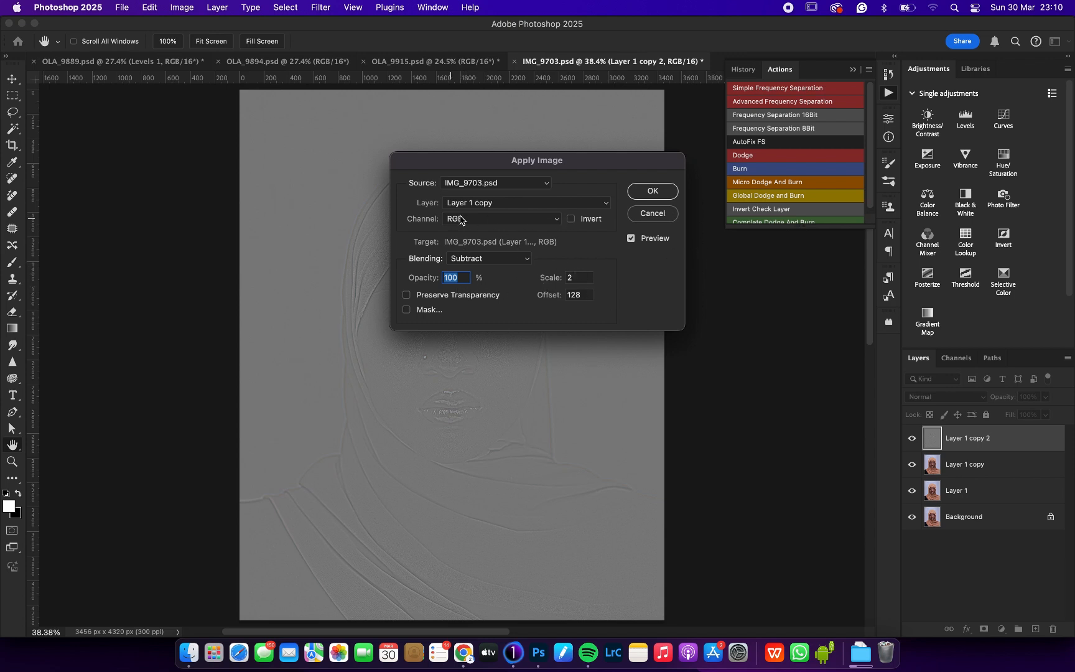
{"action": "left_click", "coordinate": [647, 193]}
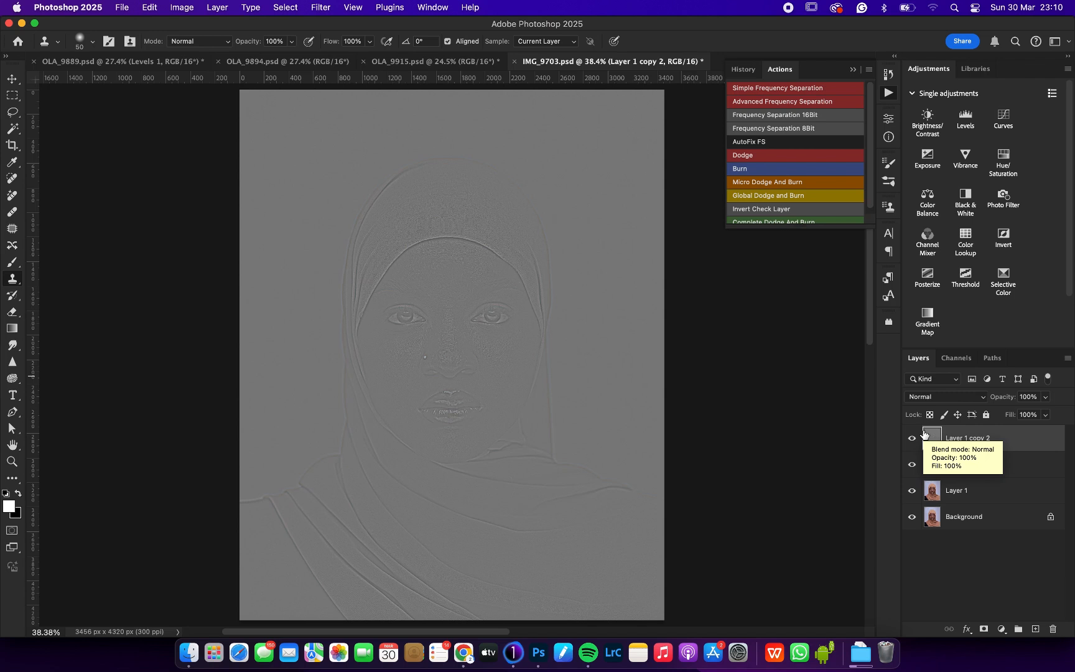
Step: Set the blend mode of Layer 1 copy 2 to Linear Light
{"action": "left_click", "coordinate": [934, 400]}
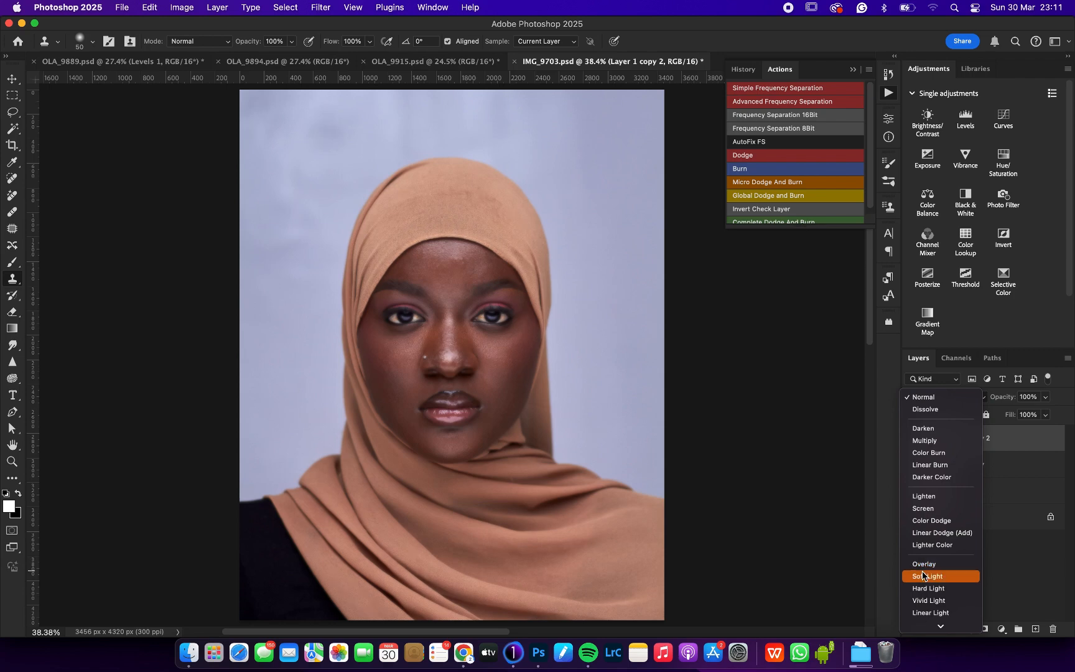
{"action": "scroll", "coordinate": [924, 576], "scroll_direction": "down", "scroll_amount": 3}
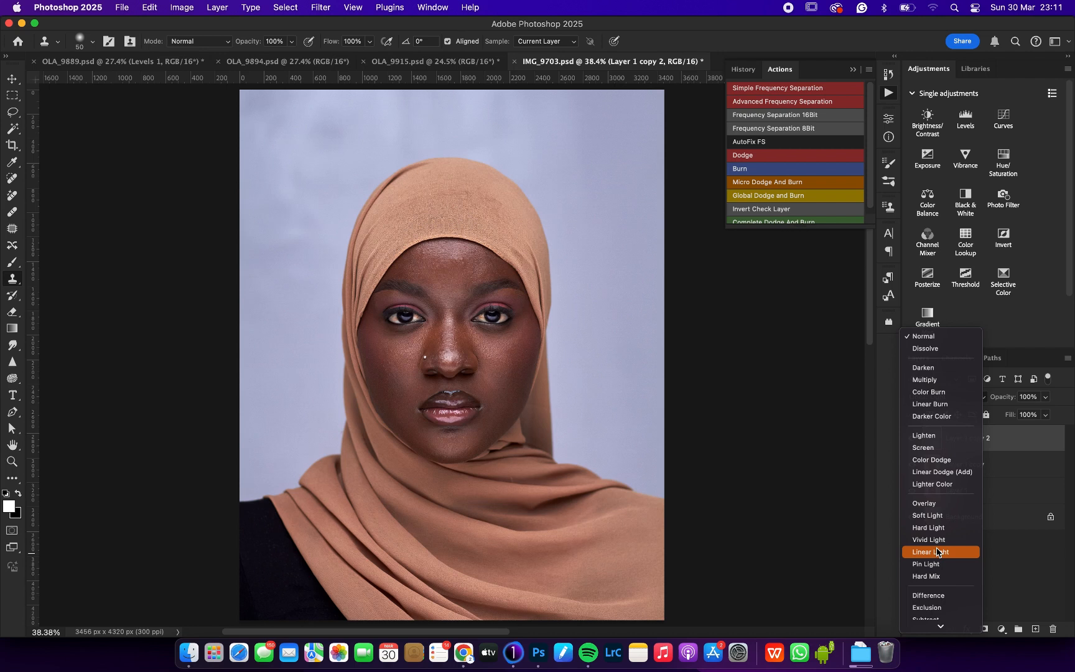
{"action": "left_click", "coordinate": [938, 551]}
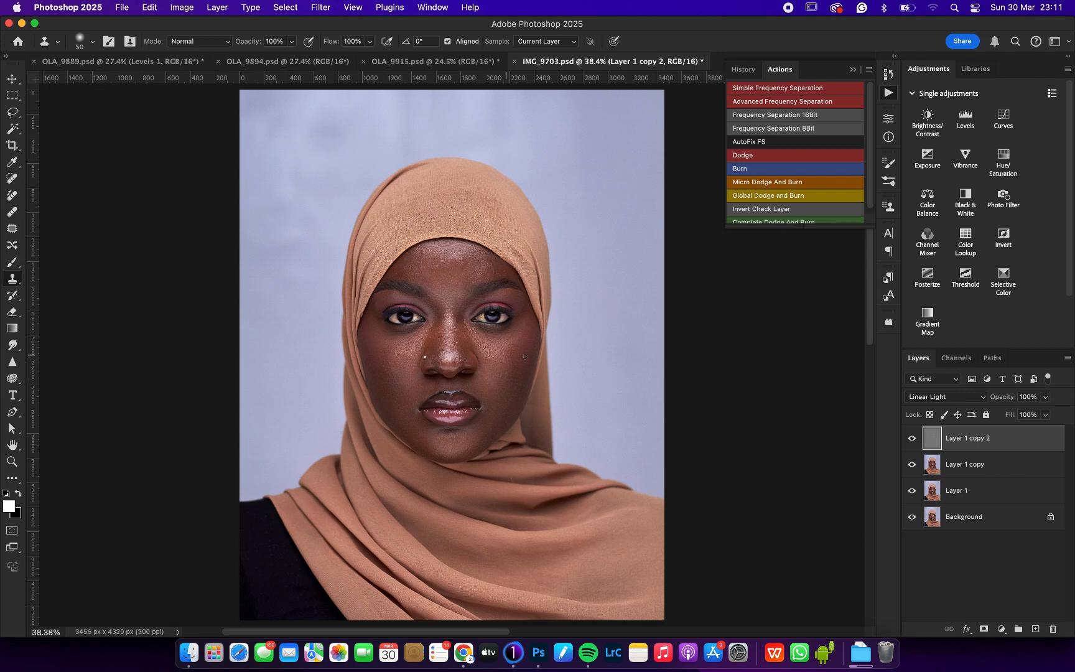
Step: Make Layer 1 copy active, hide Layer 1 copy 2 and switch to the Mixer Brush for working on the face
{"action": "left_click", "coordinate": [965, 469]}
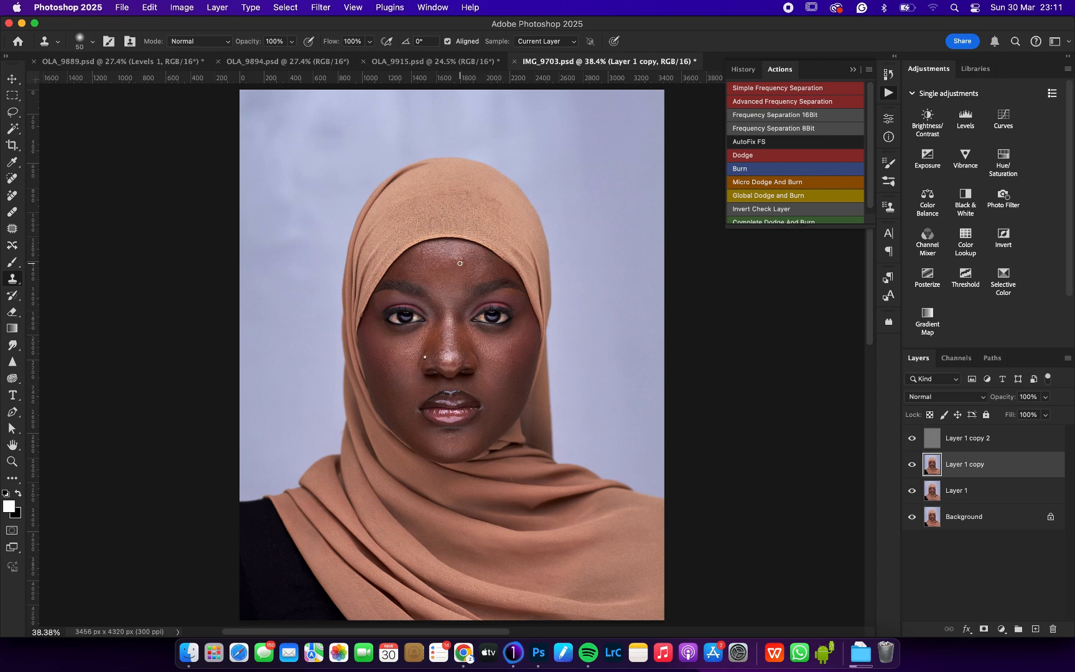
{"action": "scroll", "coordinate": [459, 263], "scroll_direction": "up", "scroll_amount": 3}
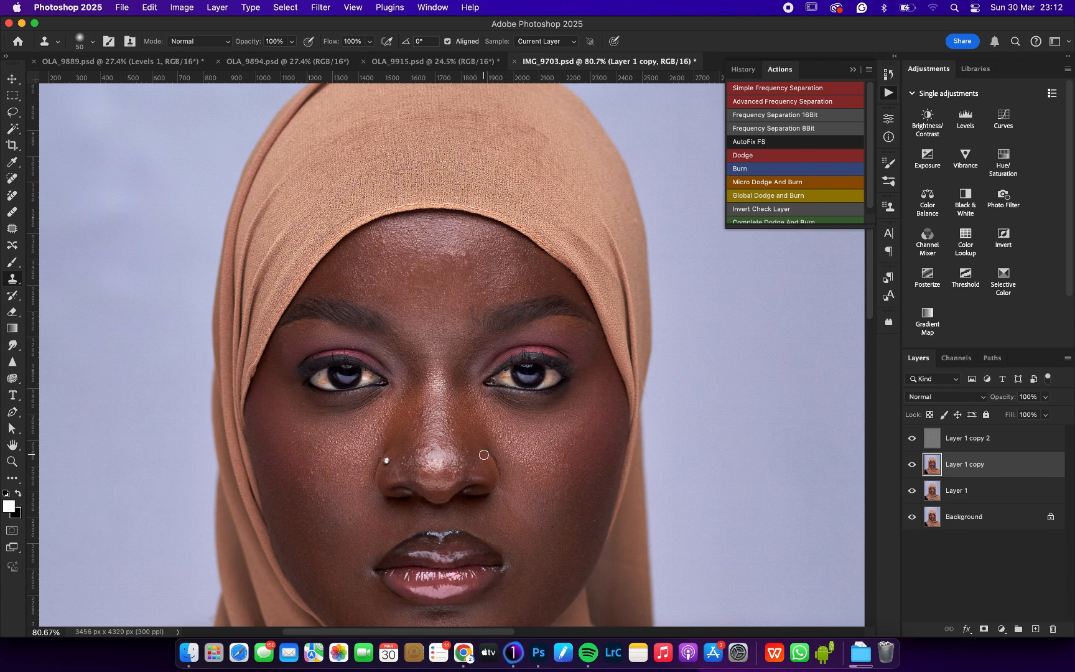
{"action": "key", "text": "super+0"}
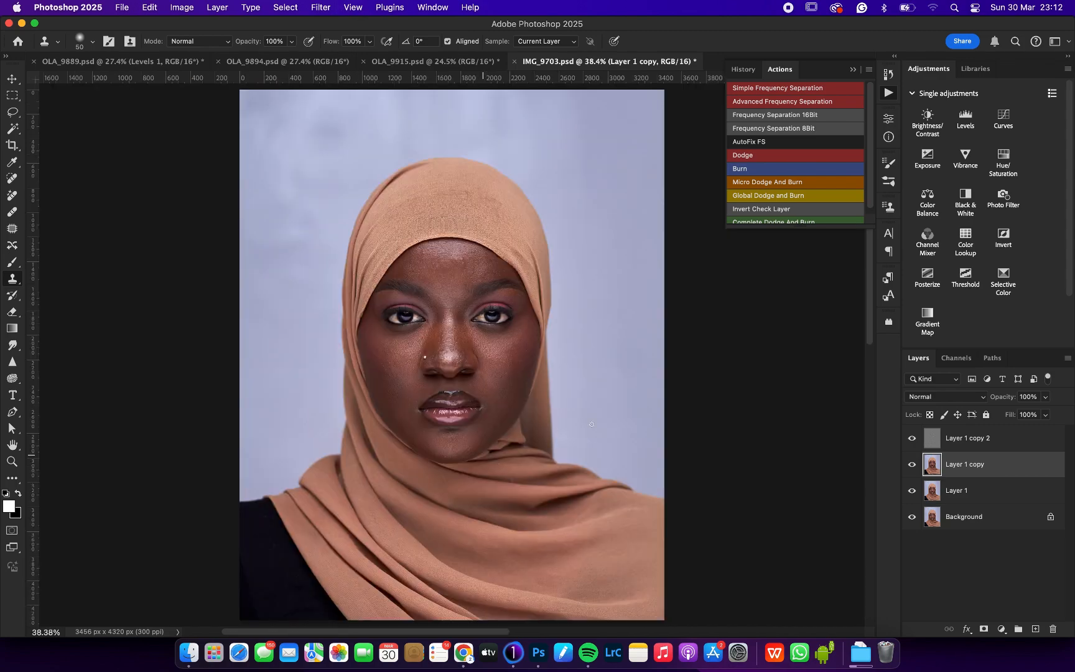
{"action": "left_click", "coordinate": [13, 477]}
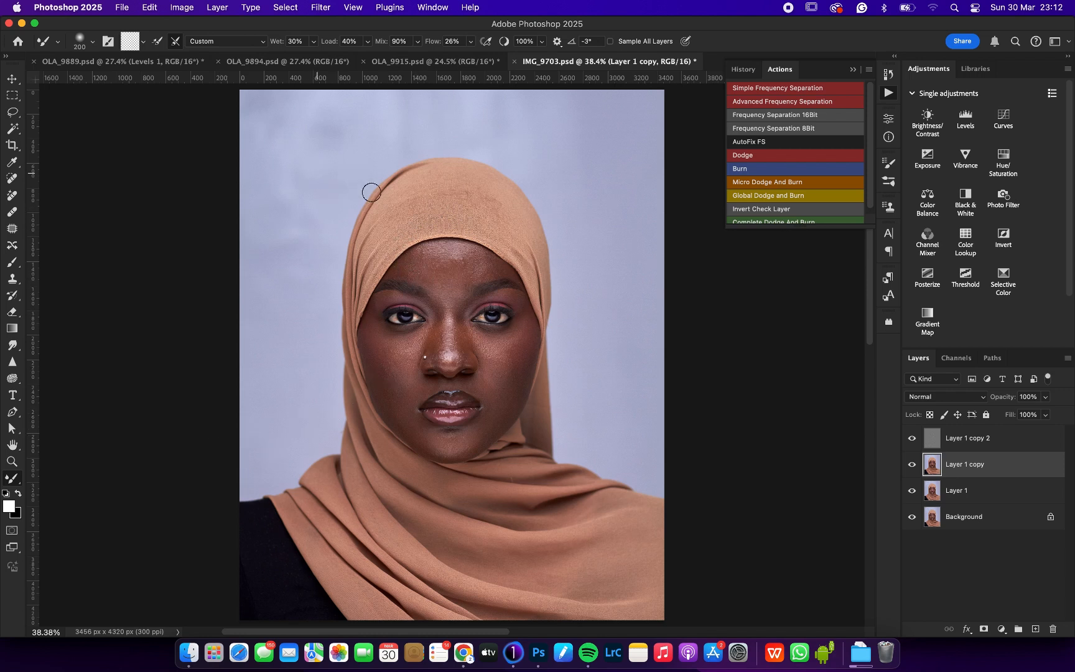
{"action": "left_click", "coordinate": [912, 437]}
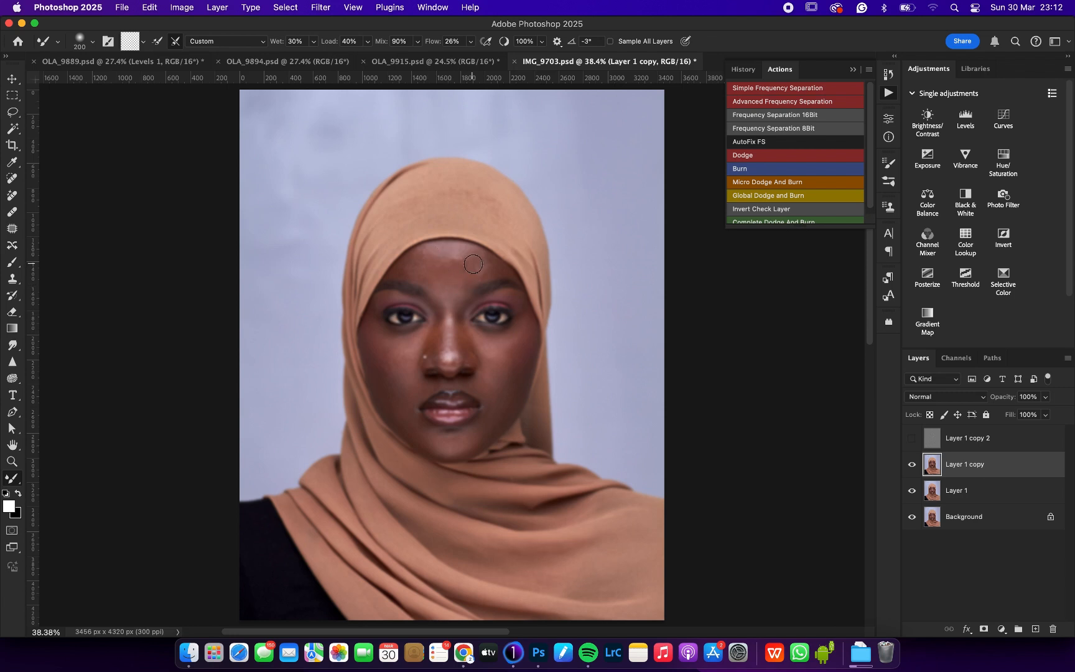
{"action": "key", "text": "z"}
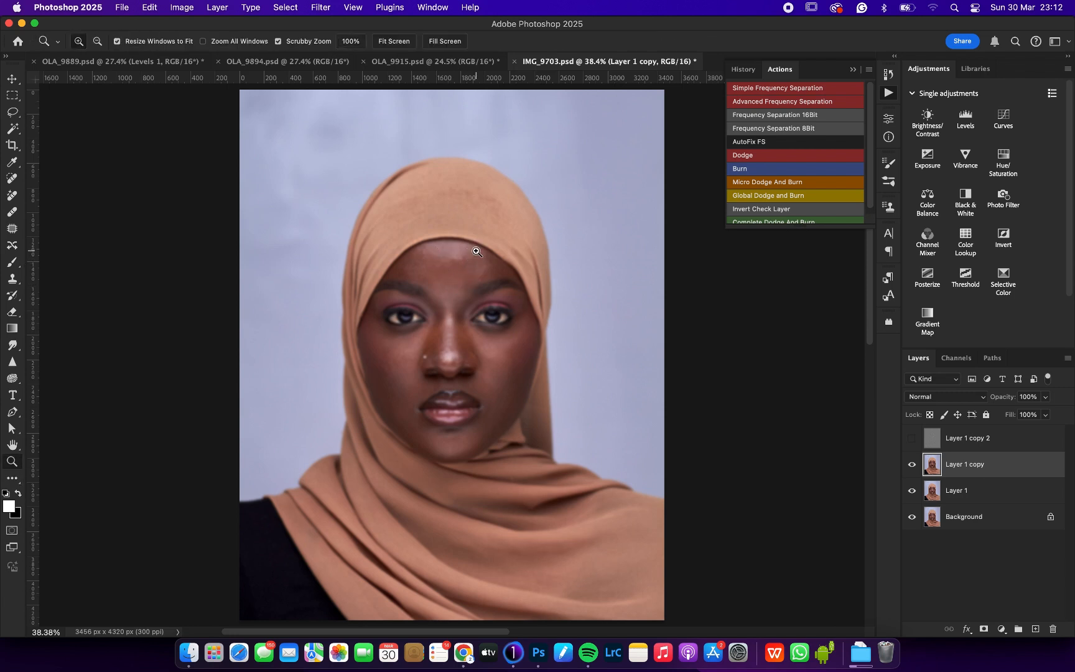
{"action": "left_click_drag", "start_coordinate": [468, 265], "coordinate": [491, 271]}
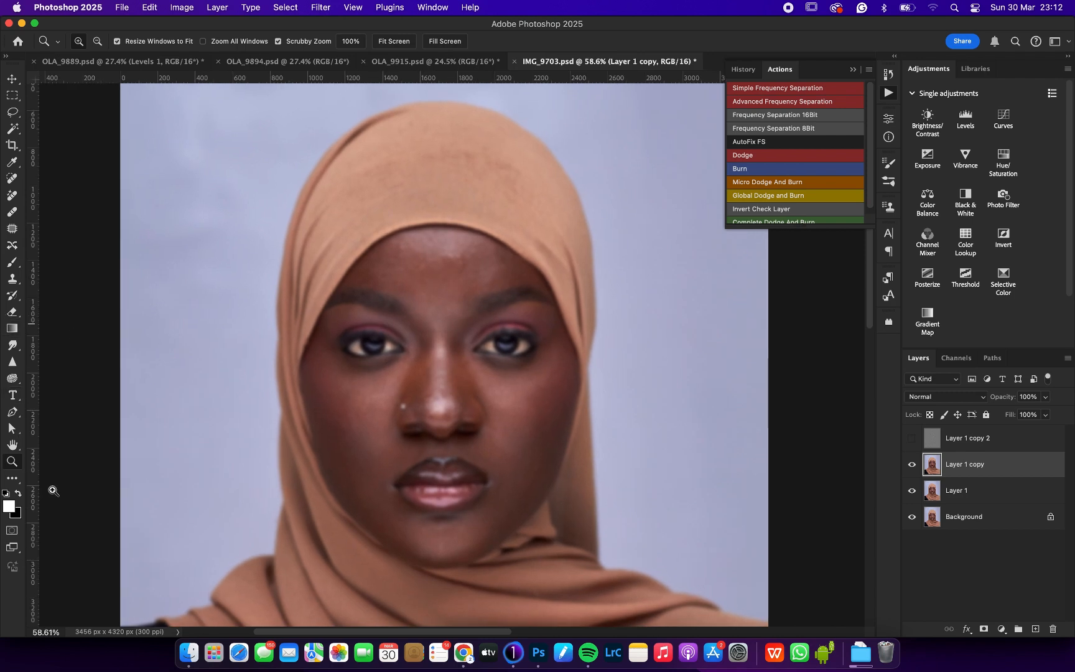
{"action": "key", "text": "b"}
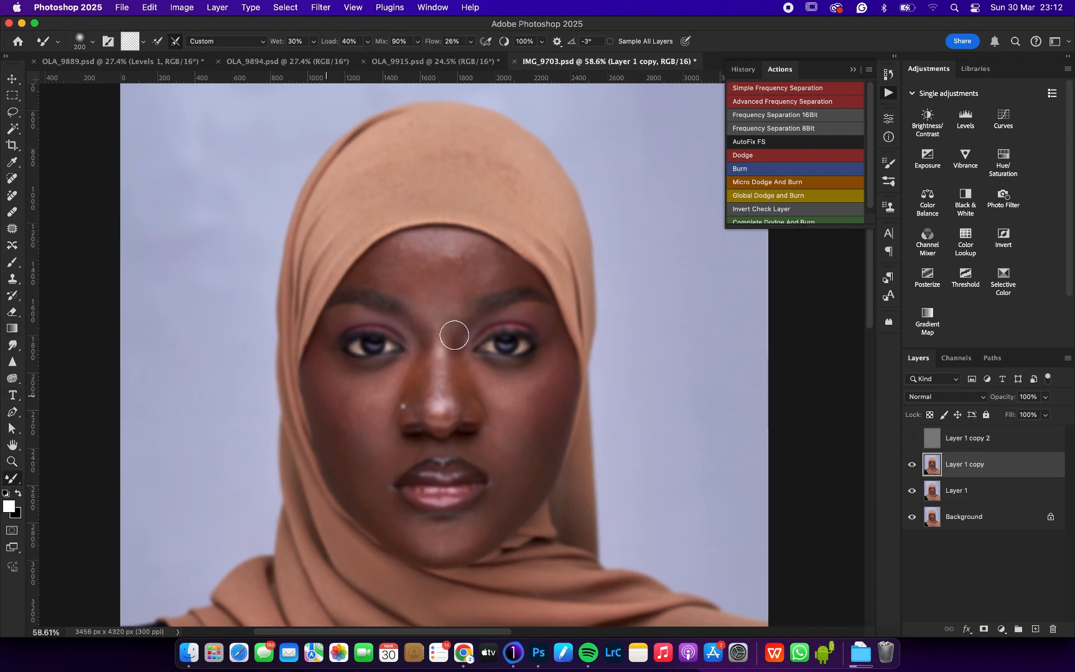
Step: Blend the forehead skin tones on Layer 1 copy with the Mixer Brush, ending at brush size 175
{"action": "key", "text": "bracketright"}
{"action": "key", "text": "bracketright"}
{"action": "key", "text": "bracketleft"}
{"action": "key", "text": "bracketleft"}
{"action": "key", "text": "bracketleft"}
{"action": "key", "text": "bracketright"}
{"action": "key", "text": "bracketleft"}
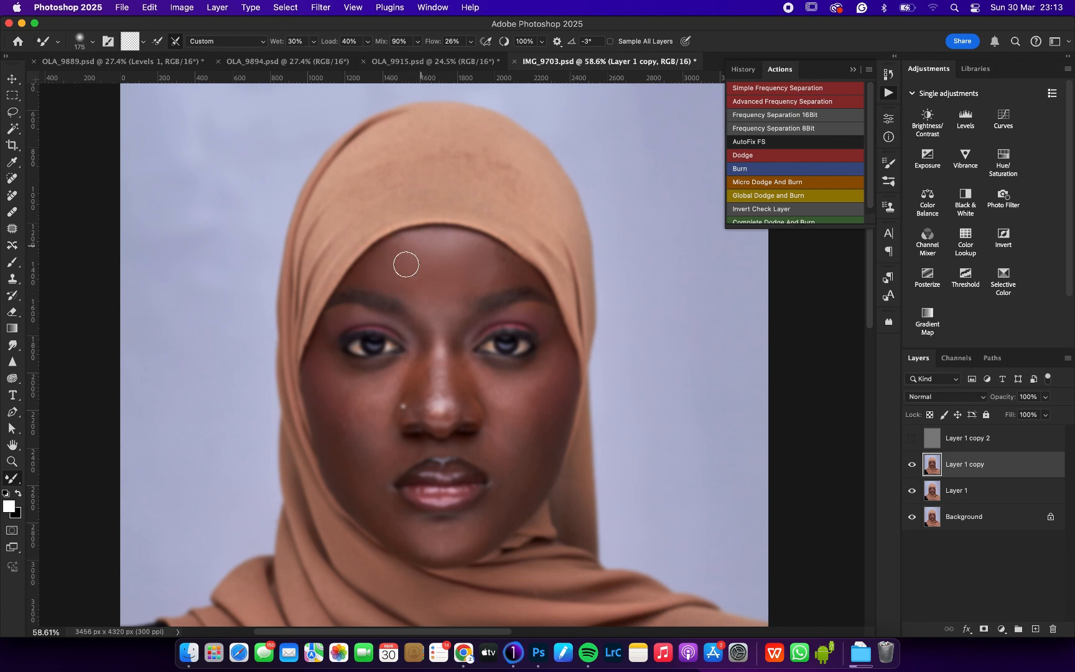
Step: Smooth the light and shadow transitions across the rest of the face with the Mixer Brush, varying the brush size to suit each area
{"action": "key", "text": "bracketright"}
{"action": "key", "text": "bracketright"}
{"action": "key", "text": "bracketright"}
{"action": "key", "text": "bracketright"}
{"action": "key", "text": "bracketright"}
{"action": "key", "text": "bracketleft"}
{"action": "key", "text": "bracketleft"}
{"action": "key", "text": "bracketleft"}
{"action": "key", "text": "bracketleft"}
{"action": "key", "text": "bracketleft"}
{"action": "key", "text": "bracketright"}
{"action": "key", "text": "bracketright"}
{"action": "key", "text": "bracketright"}
{"action": "key", "text": "bracketright"}
{"action": "key", "text": "bracketright"}
{"action": "key", "text": "bracketleft"}
{"action": "key", "text": "bracketleft"}
{"action": "key", "text": "bracketleft"}
{"action": "key", "text": "bracketleft"}
{"action": "key", "text": "bracketright"}
{"action": "key", "text": "bracketright"}
{"action": "key", "text": "bracketright"}
{"action": "key", "text": "bracketright"}
{"action": "key", "text": "bracketright"}
{"action": "key", "text": "bracketleft"}
Step: Show Layer 1 copy 2 again and check the blended skin up close and at full view
{"action": "left_click", "coordinate": [912, 439]}
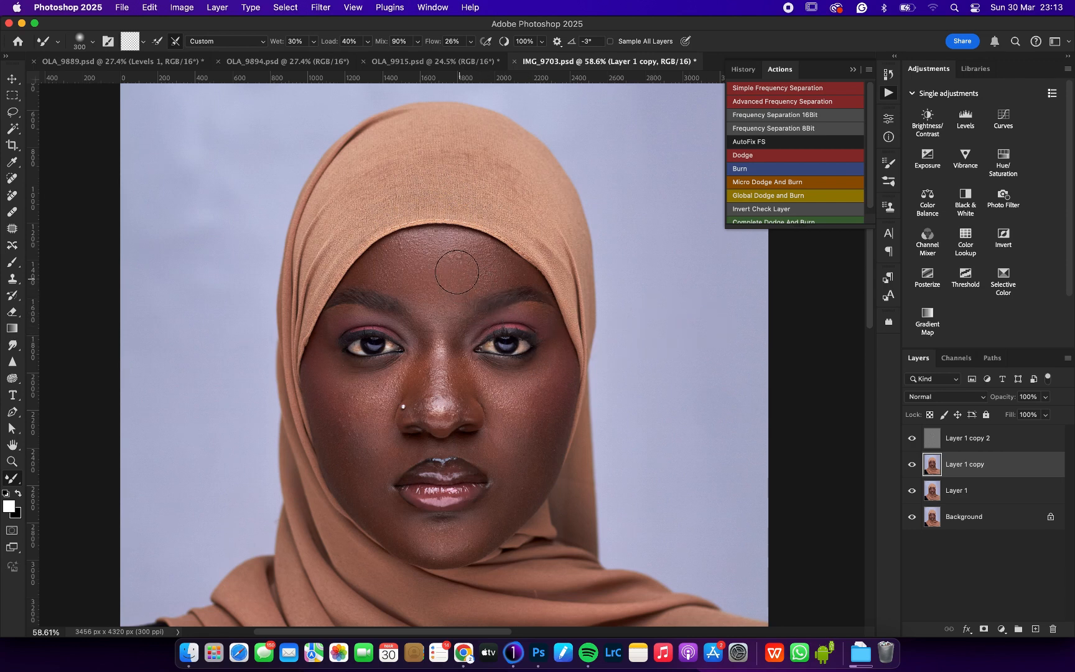
{"action": "key", "text": "z"}
{"action": "key", "text": "z"}
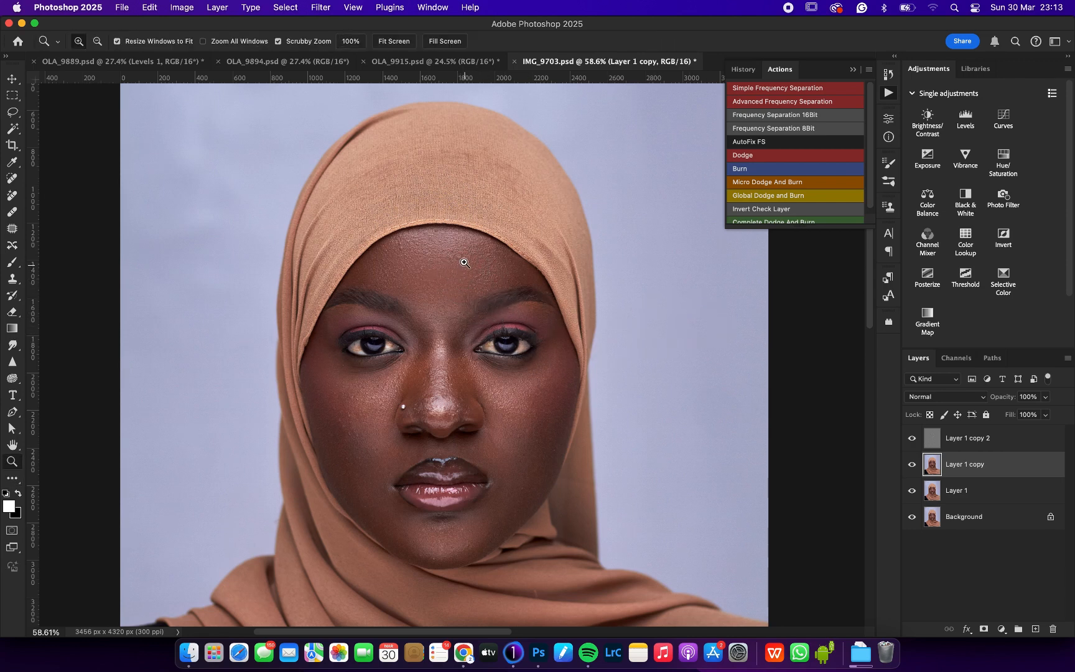
{"action": "left_click", "coordinate": [521, 272]}
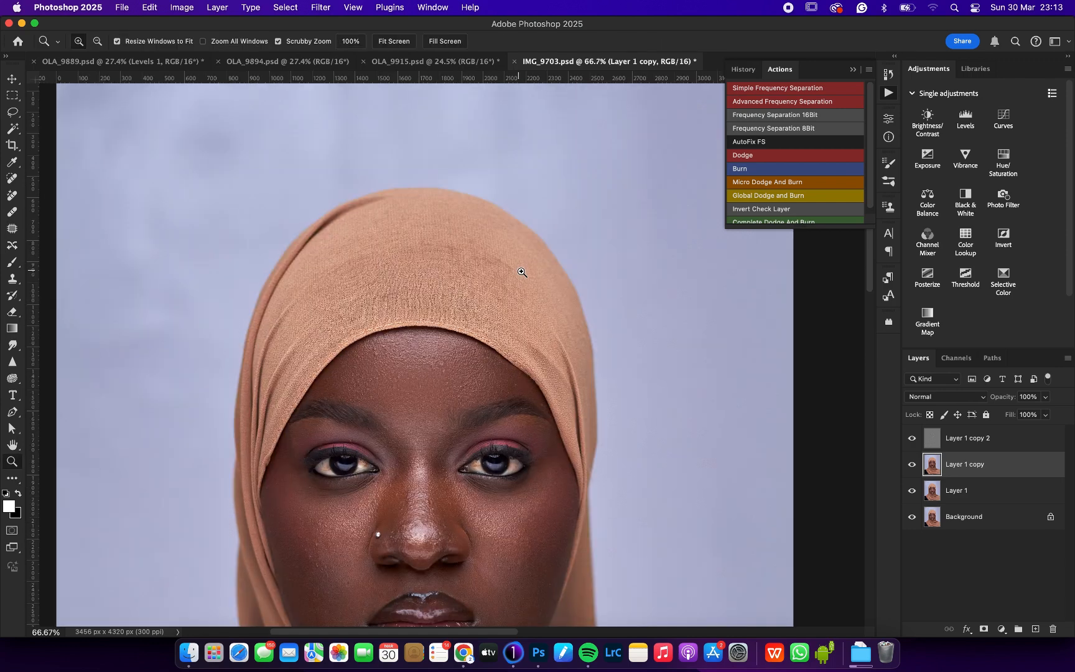
{"action": "left_click_drag", "start_coordinate": [463, 400], "coordinate": [461, 400]}
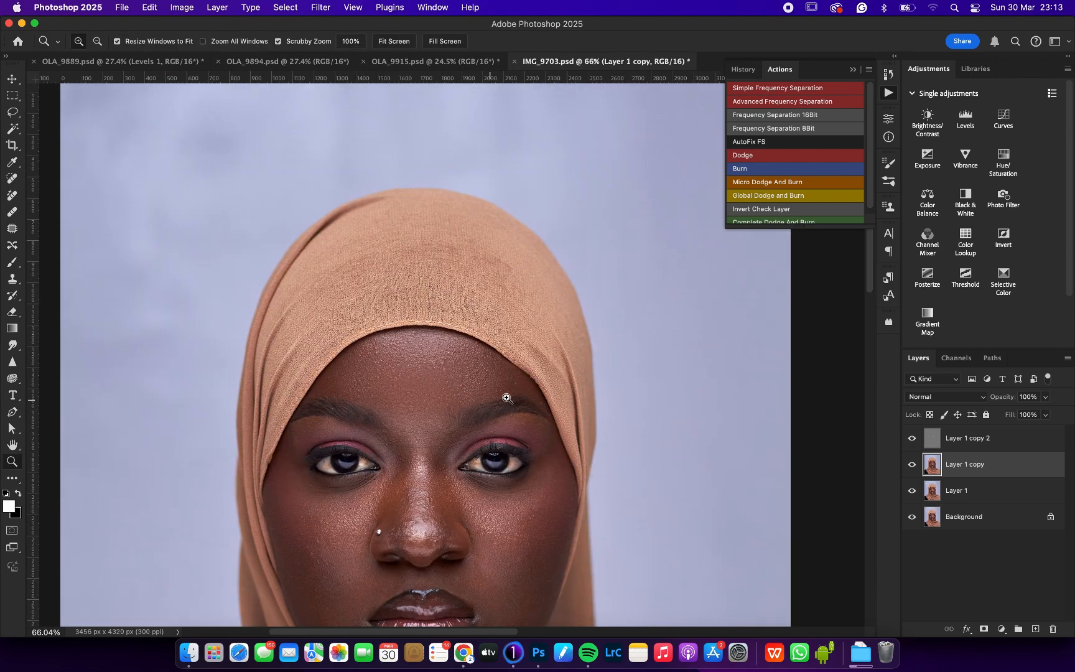
{"action": "key", "text": "super+0"}
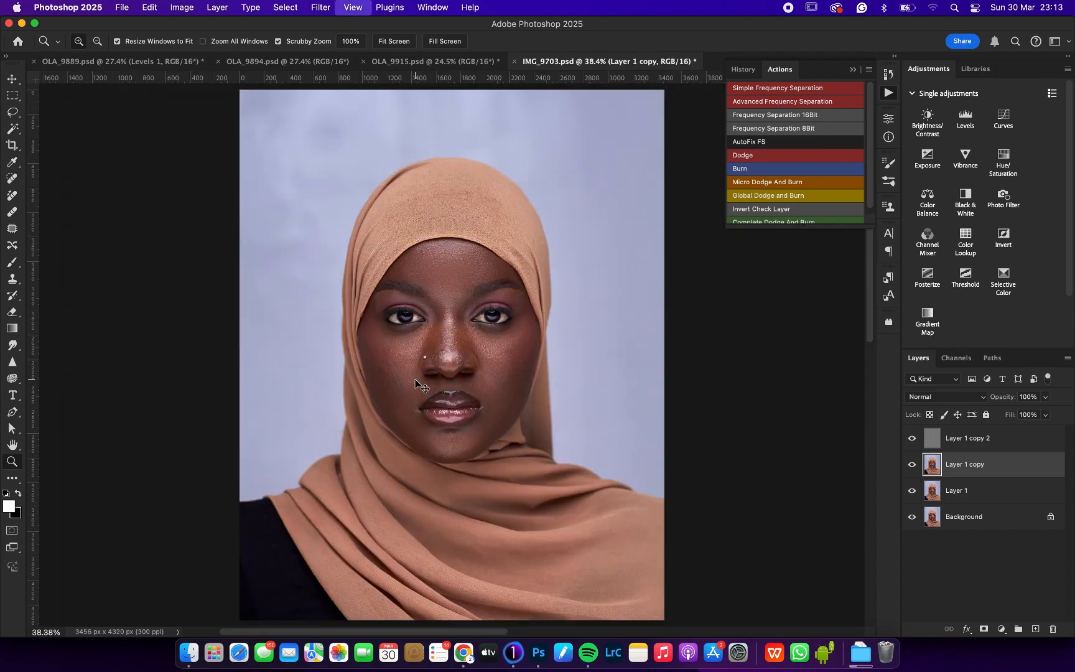
Step: Clean up the uneven skin texture on the forehead in Layer 1 copy 2 using the Clone Stamp at brush size 70
{"action": "left_click_drag", "start_coordinate": [456, 271], "coordinate": [487, 277]}
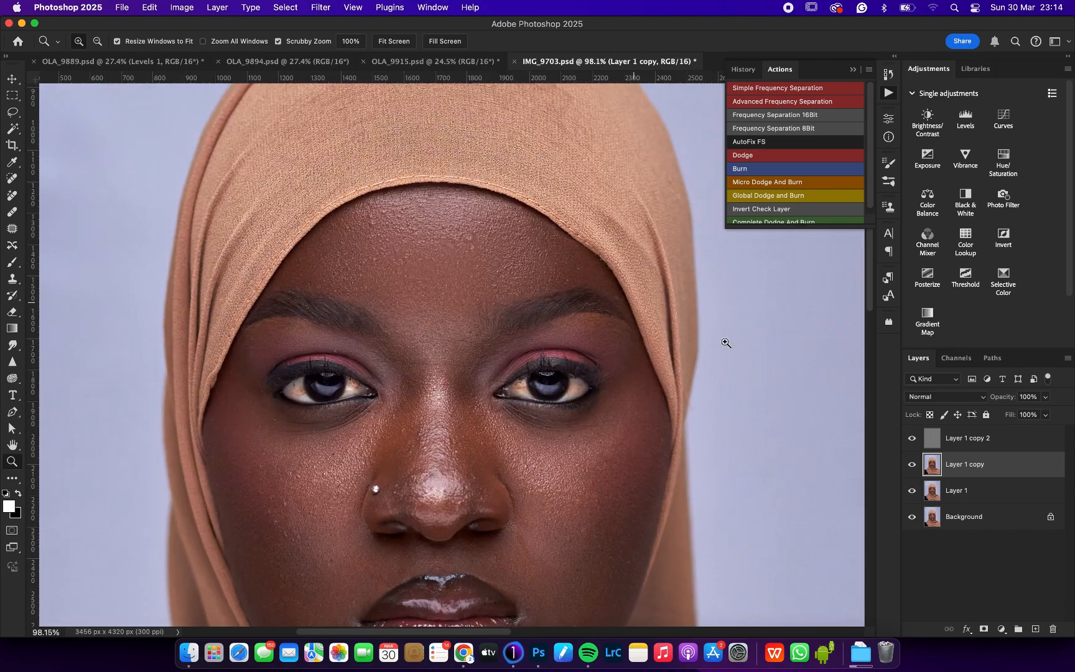
{"action": "left_click", "coordinate": [936, 444]}
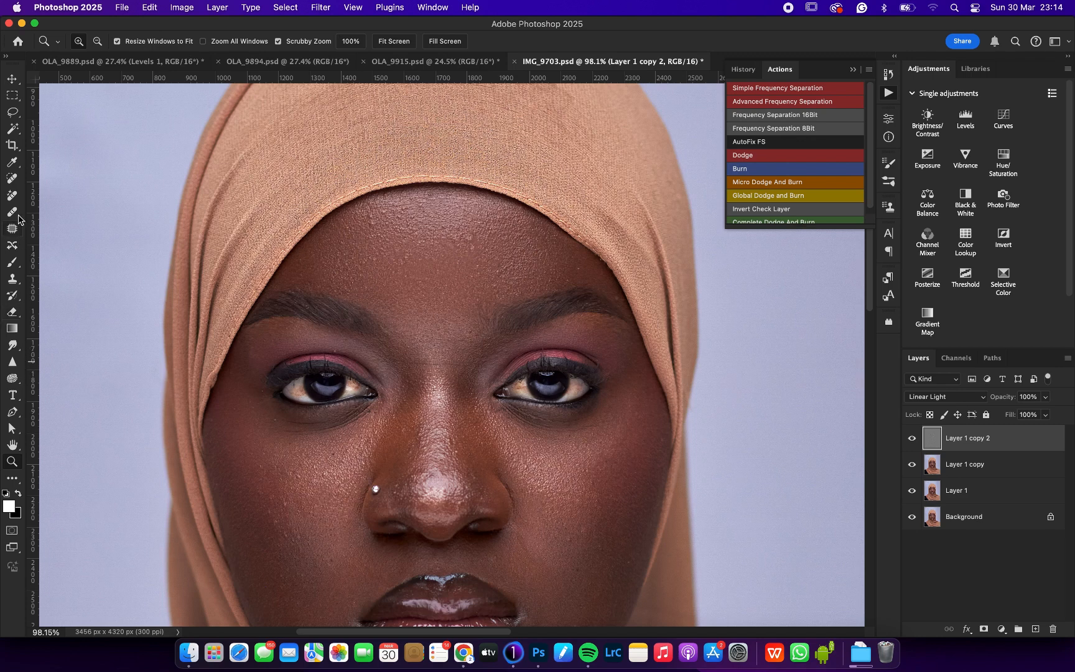
{"action": "left_click", "coordinate": [14, 180]}
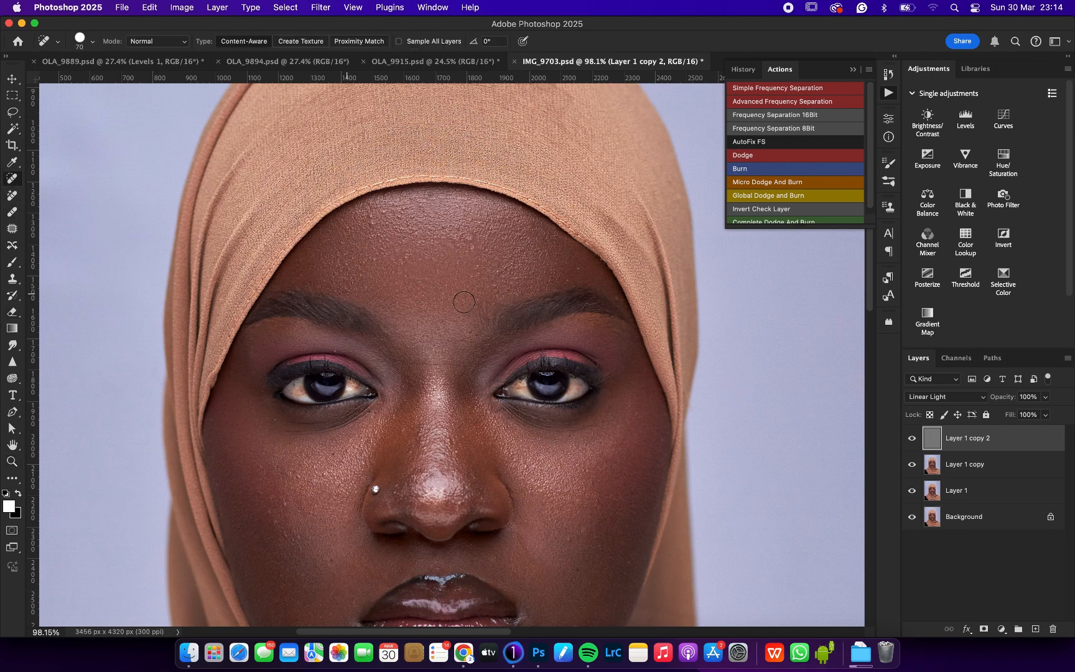
{"action": "left_click", "coordinate": [13, 278]}
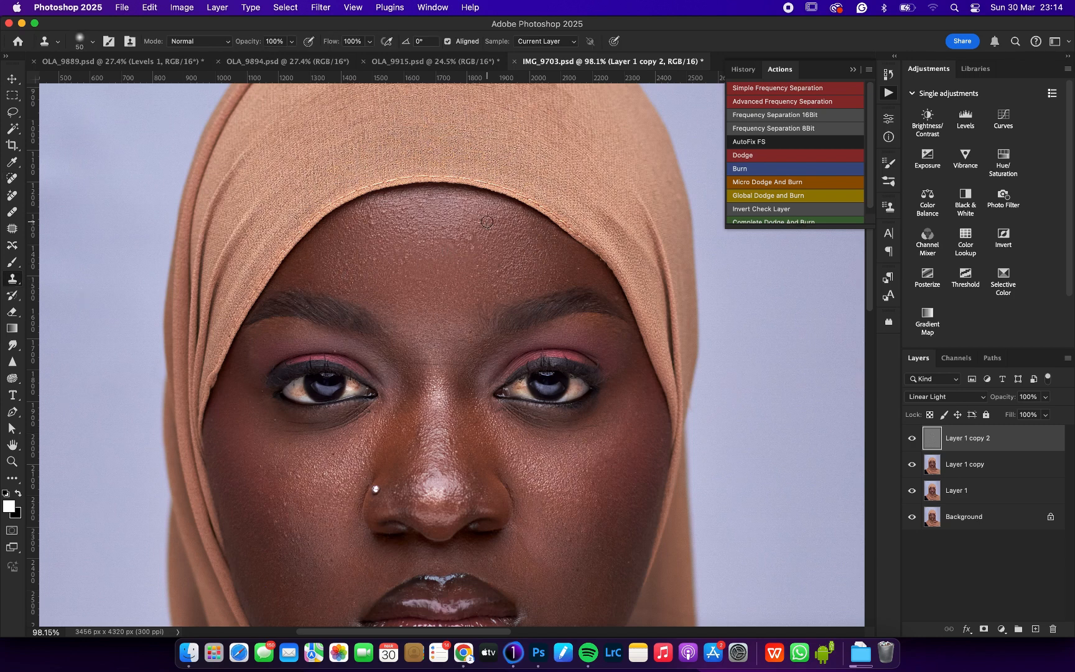
{"action": "key", "text": "bracketright"}
{"action": "key", "text": "bracketright"}
{"action": "left_click", "coordinate": [468, 225], "text": "alt"}
{"action": "left_click", "coordinate": [461, 228]}
{"action": "left_click", "coordinate": [472, 254], "text": "alt"}
{"action": "left_click", "coordinate": [472, 240]}
{"action": "left_click_drag", "start_coordinate": [467, 244], "coordinate": [457, 241]}
{"action": "left_click_drag", "start_coordinate": [396, 236], "coordinate": [364, 275]}
{"action": "key", "text": "super+0"}
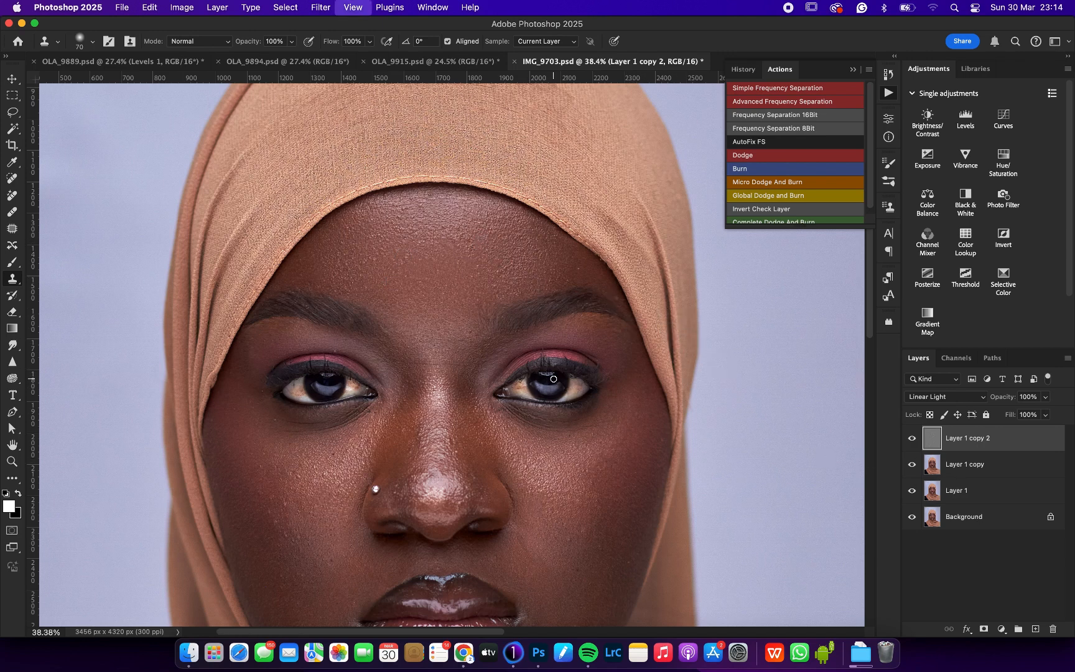